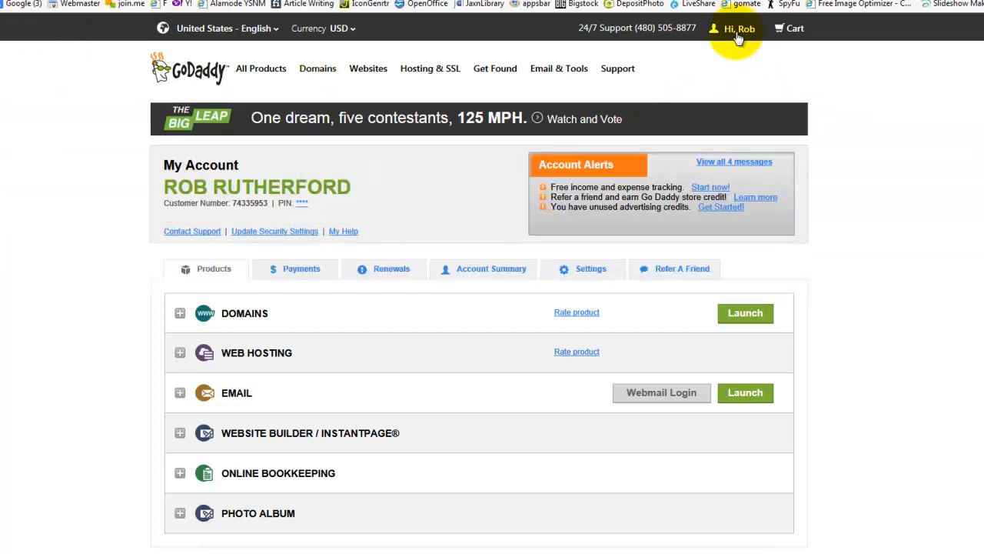
Show the account Quick Links and expand the Email product to list its 100MB plans
left_click(737, 34)
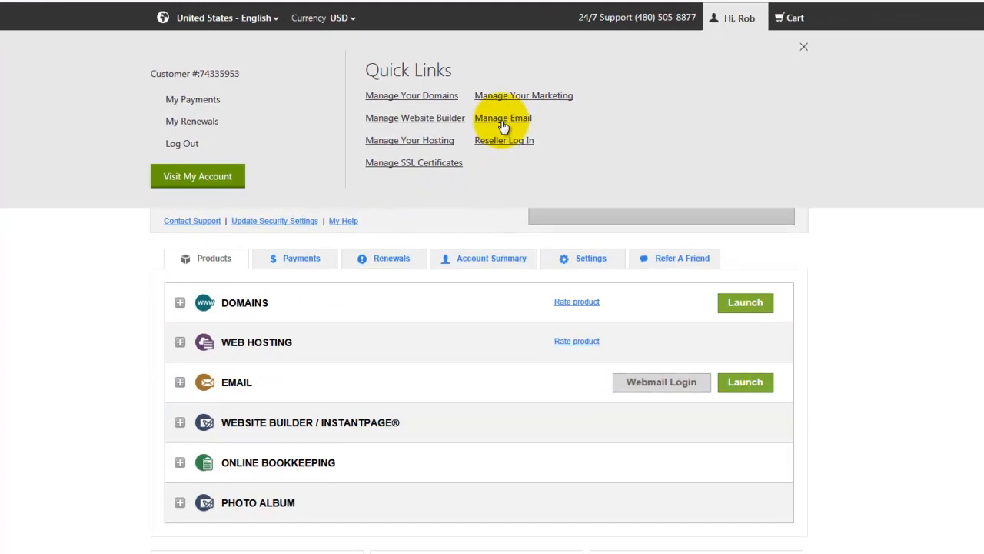
left_click(180, 383)
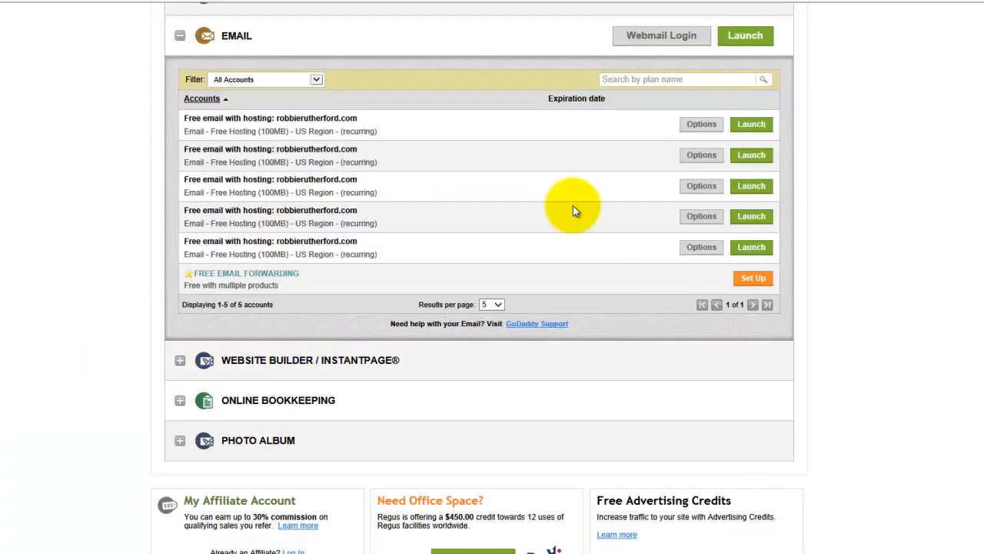
Scroll up through the expanded Email plan list
scroll(537, 218, "up", 1)
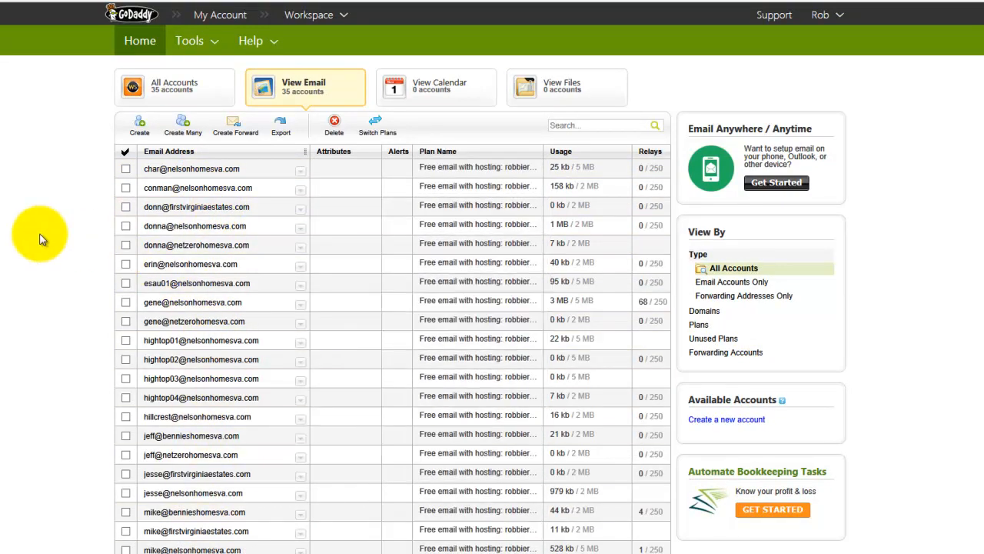
left_click(140, 127)
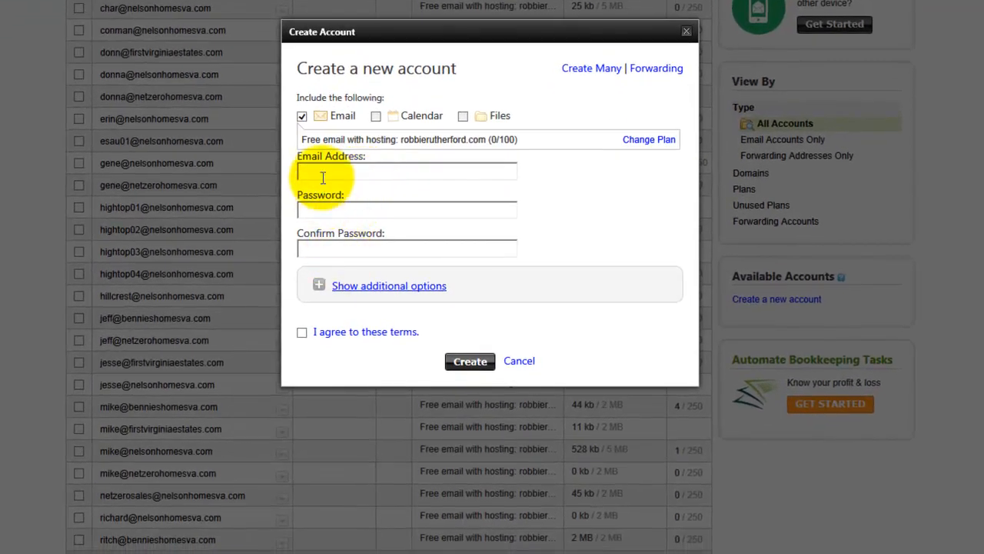
type("webmaster")
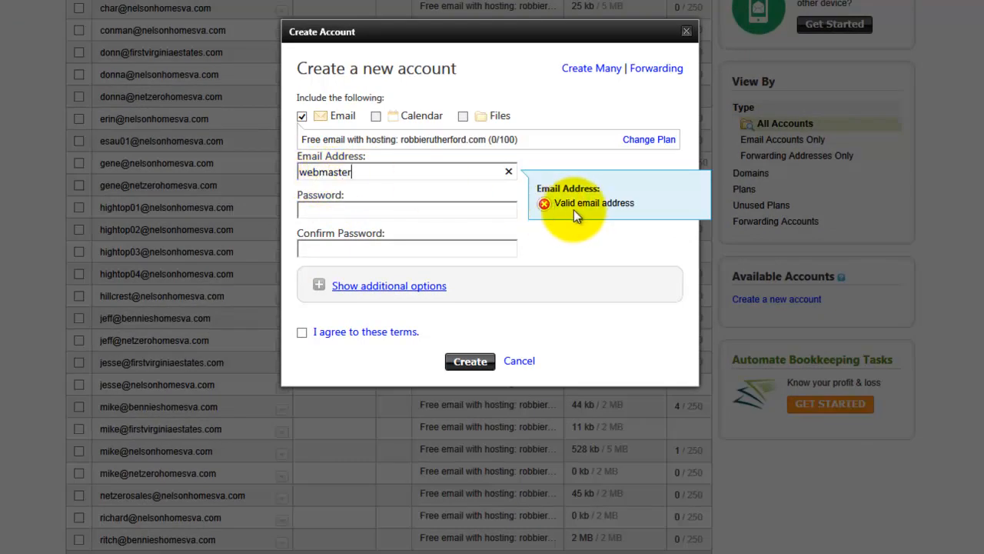
left_click_drag(378, 170, 247, 174)
type("info")
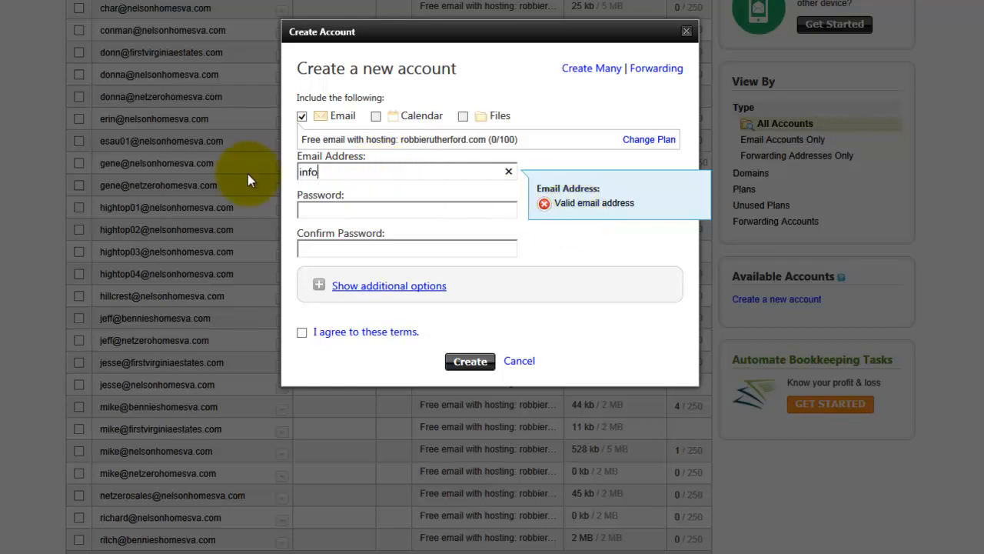
key("Tab")
key("Tab")
key("shift+Tab")
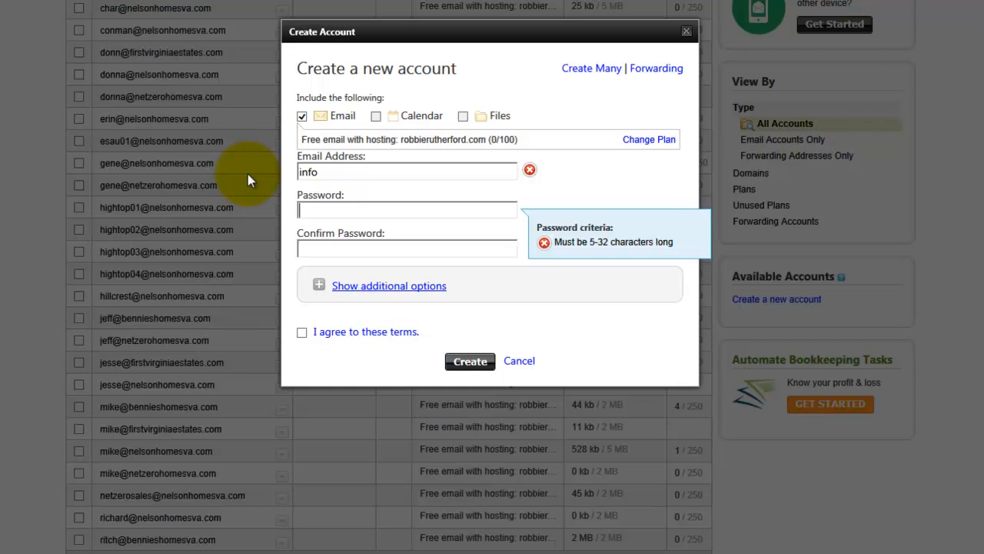
key("shift+Tab")
type("web")
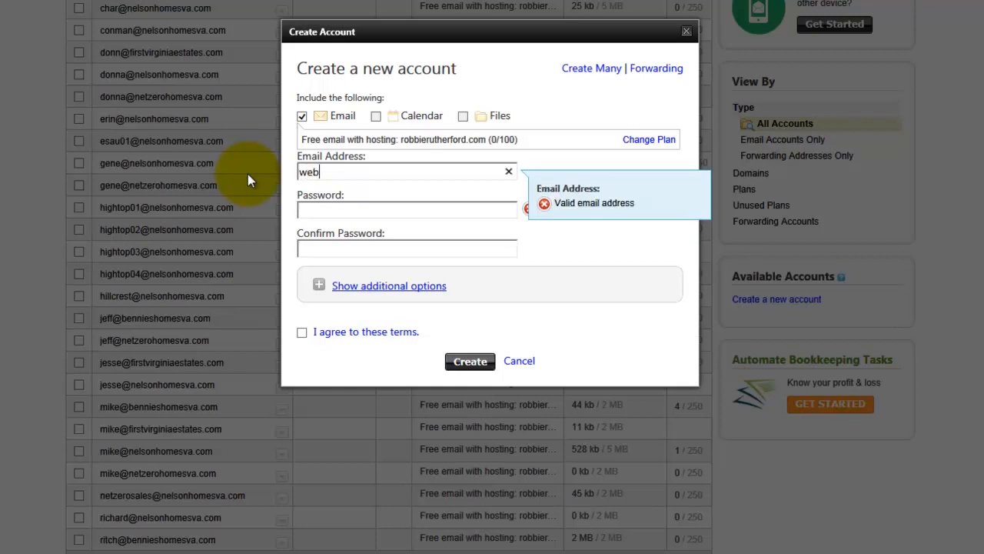
type("master@")
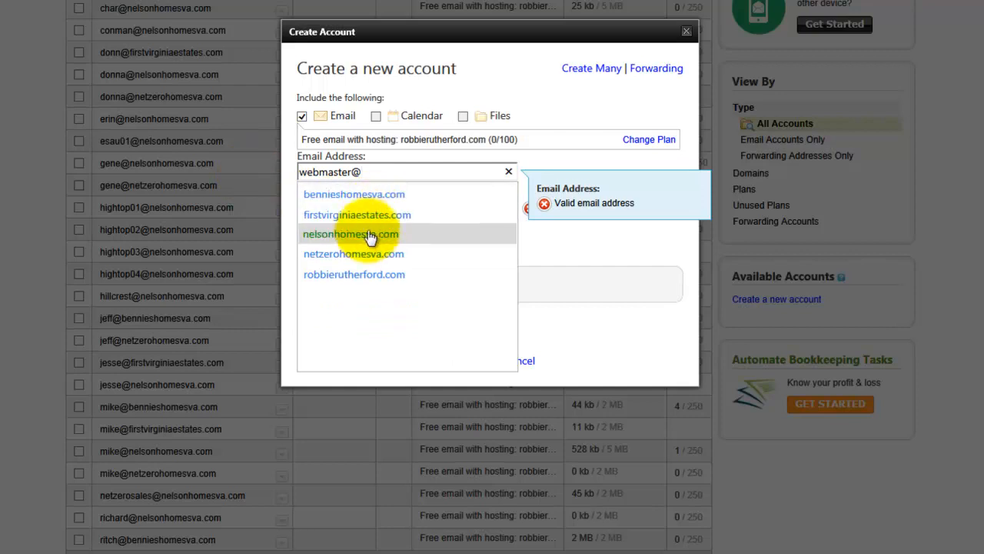
left_click(344, 242)
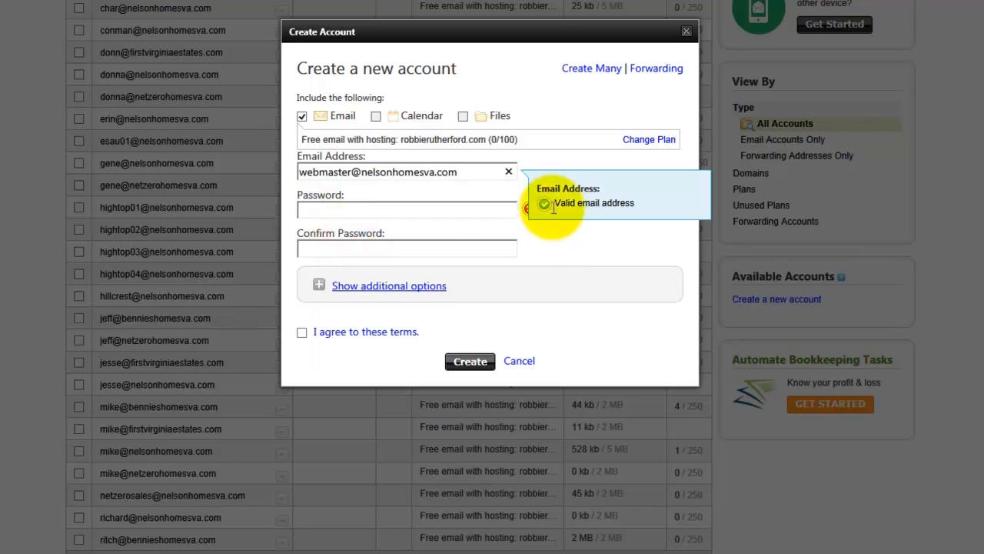
Enter the account password and move on to its confirmation field
left_click(372, 209)
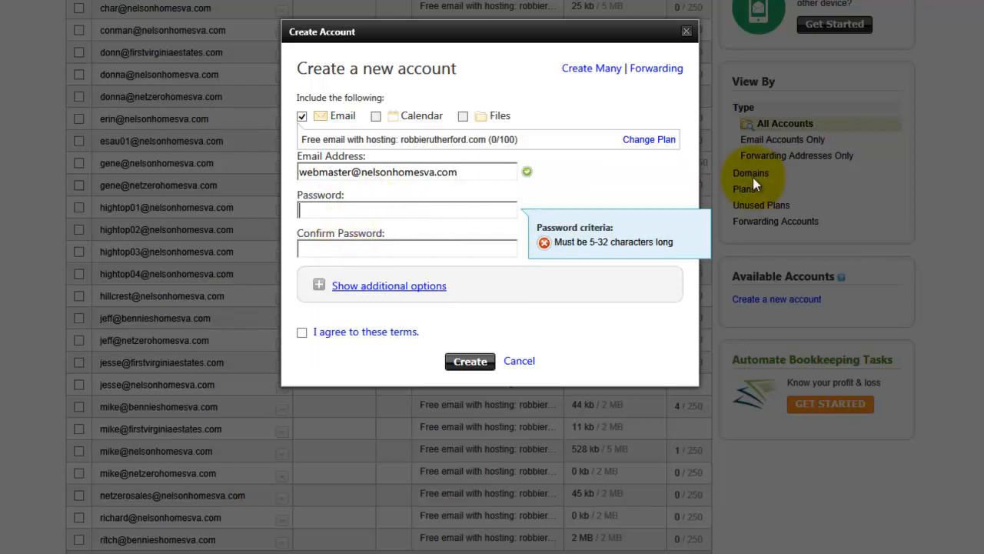
type("***********")
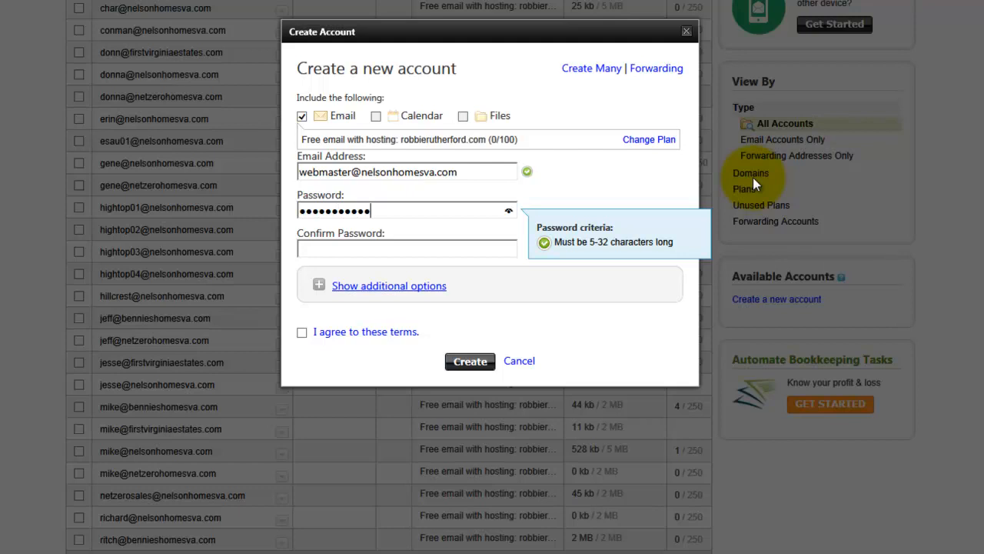
key("Tab")
type("***********")
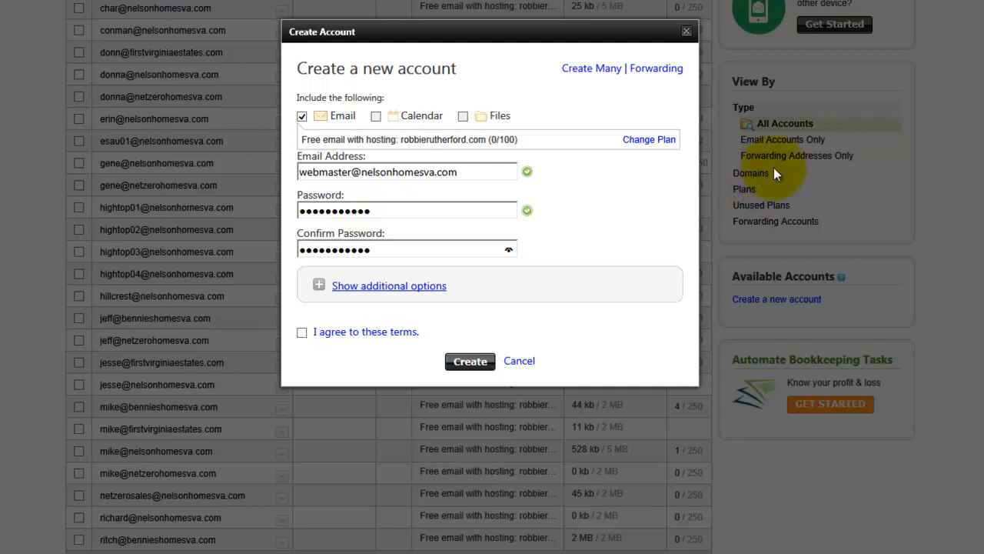
Show the additional options and set the webmaster mailbox quota to 10 MB
left_click(320, 288)
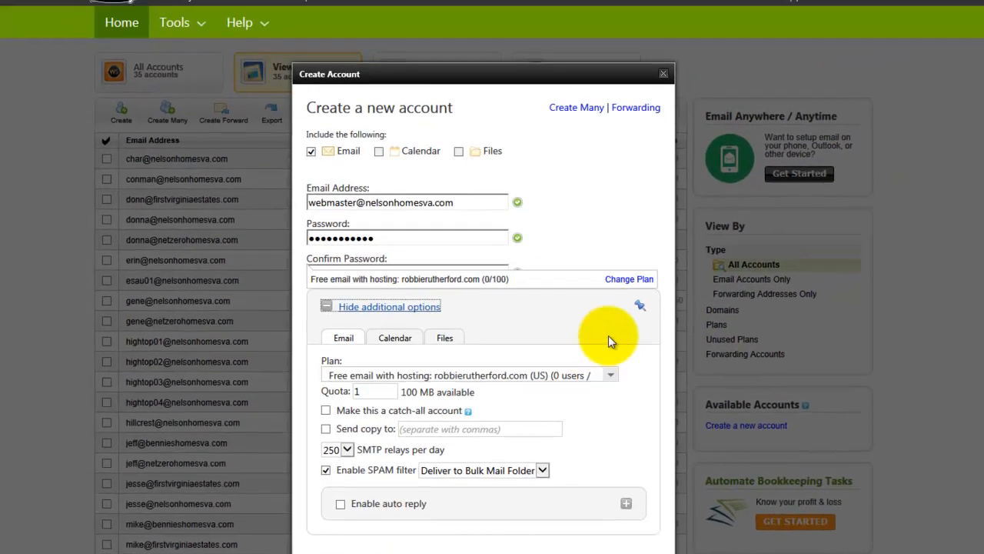
left_click(388, 317)
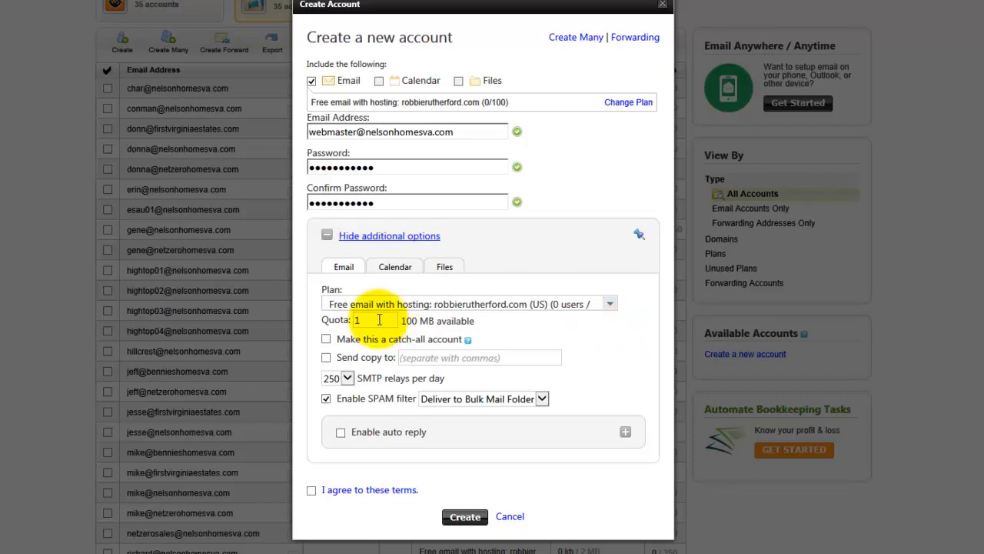
type("10")
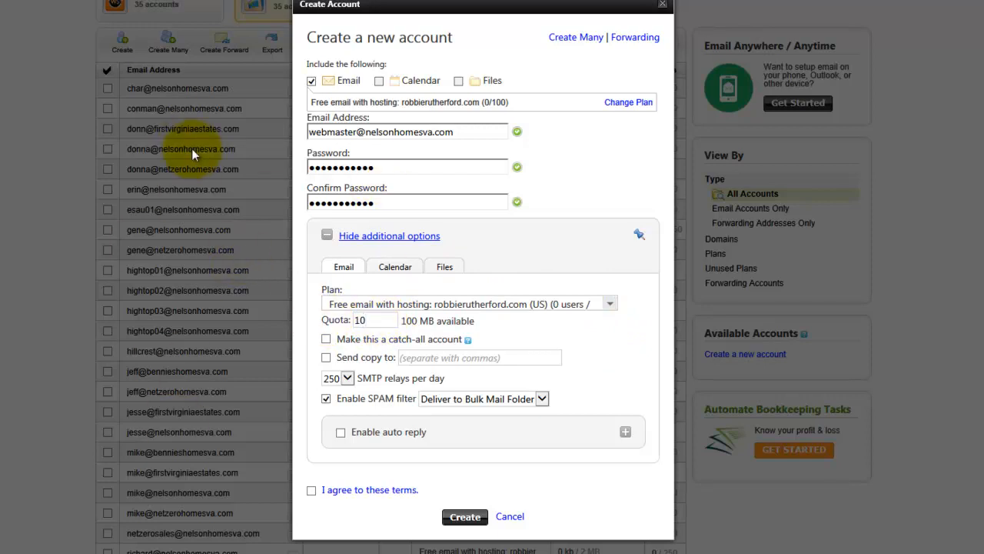
double_click(360, 320)
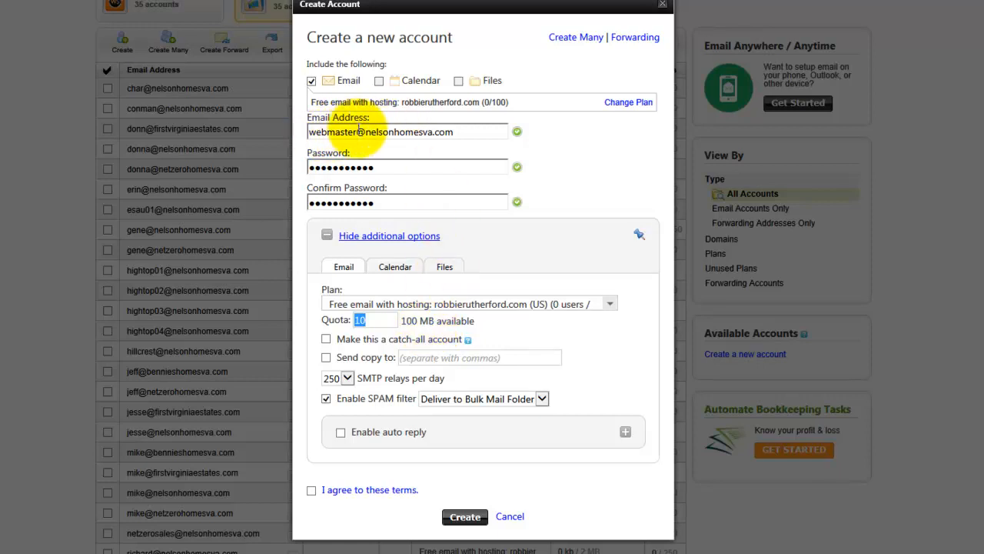
double_click(311, 132)
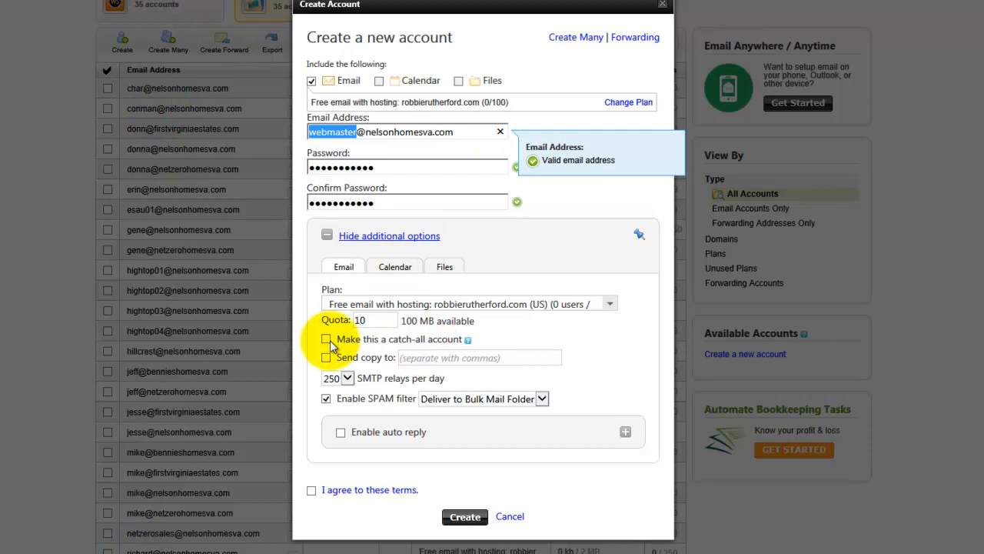
Read the catch-all account explanation, then disable the SPAM filter for the webmaster mailbox
left_click(467, 340)
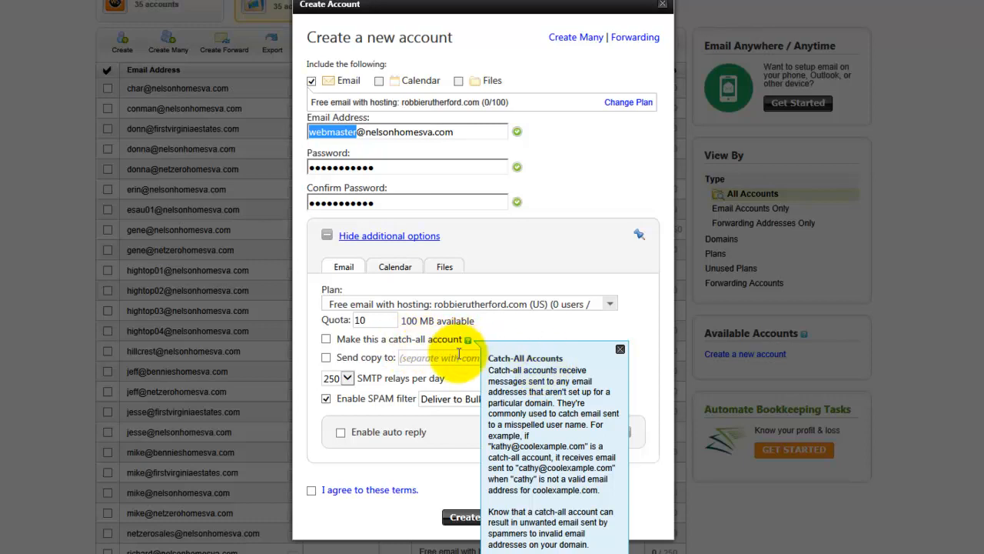
left_click(621, 350)
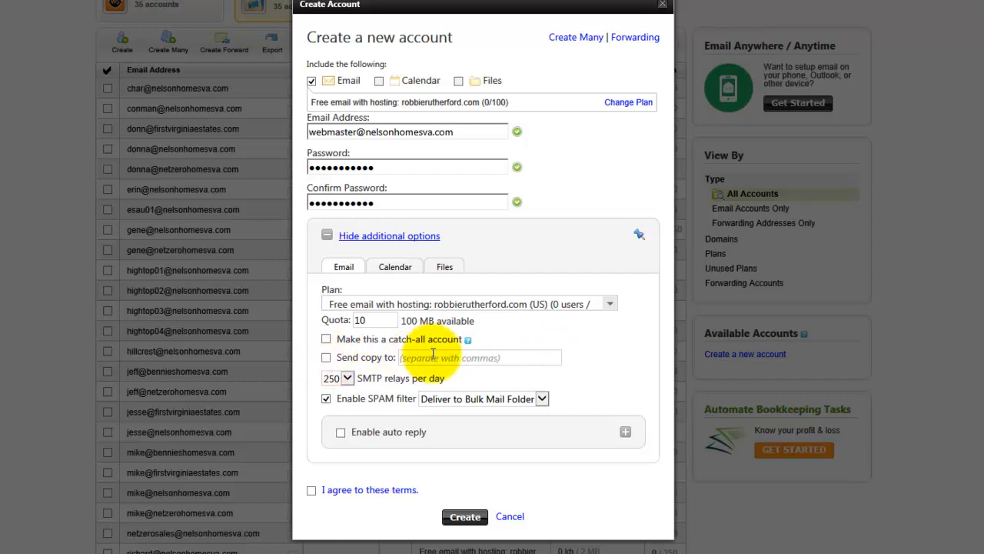
left_click(327, 401)
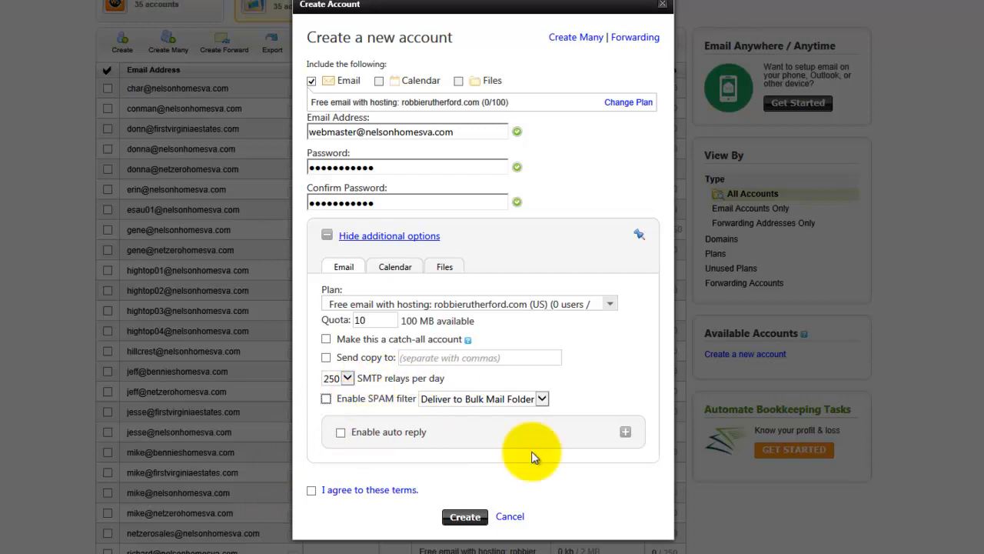
Accept the terms and create the mailbox, replacing the taken webmaster name, with instructions sent to other(s)
left_click(311, 491)
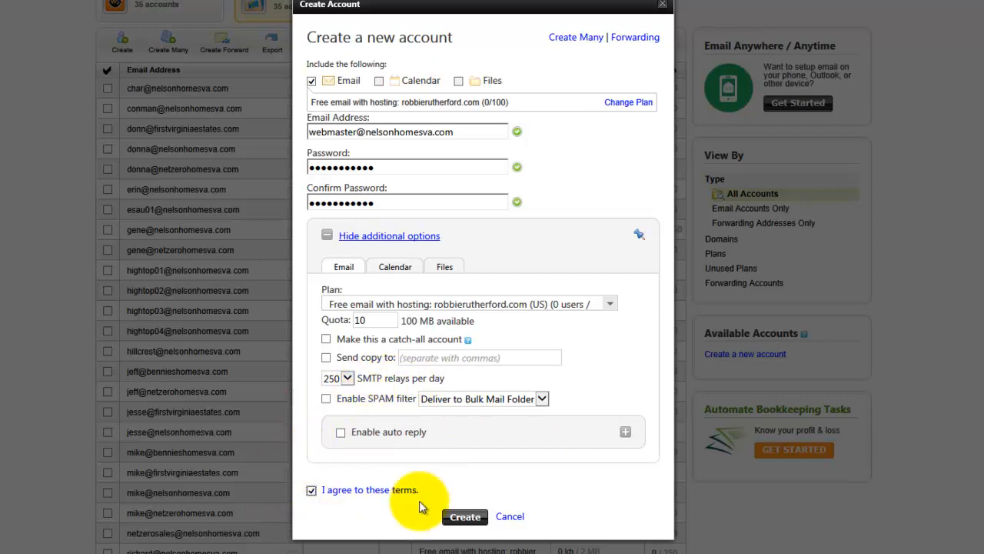
left_click(466, 516)
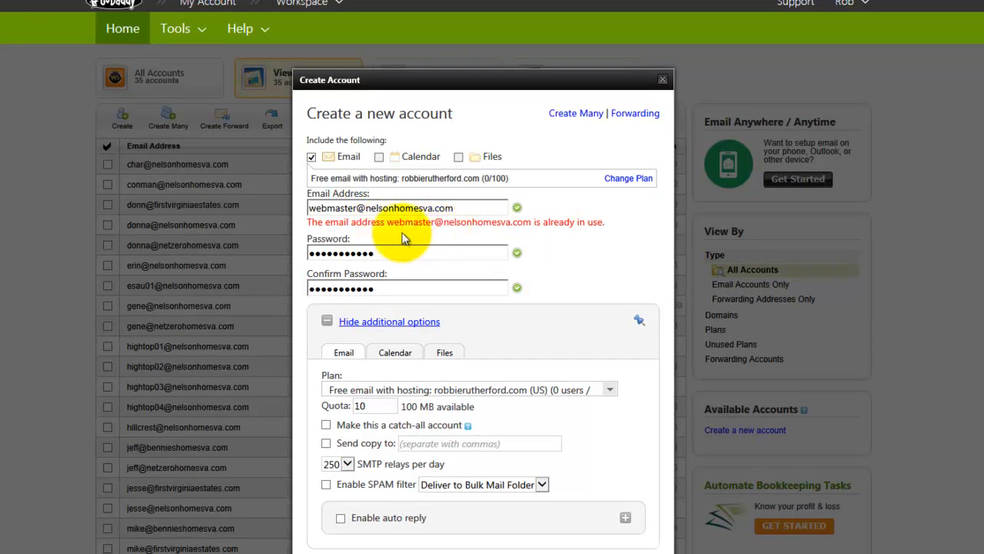
left_click_drag(356, 207, 196, 201)
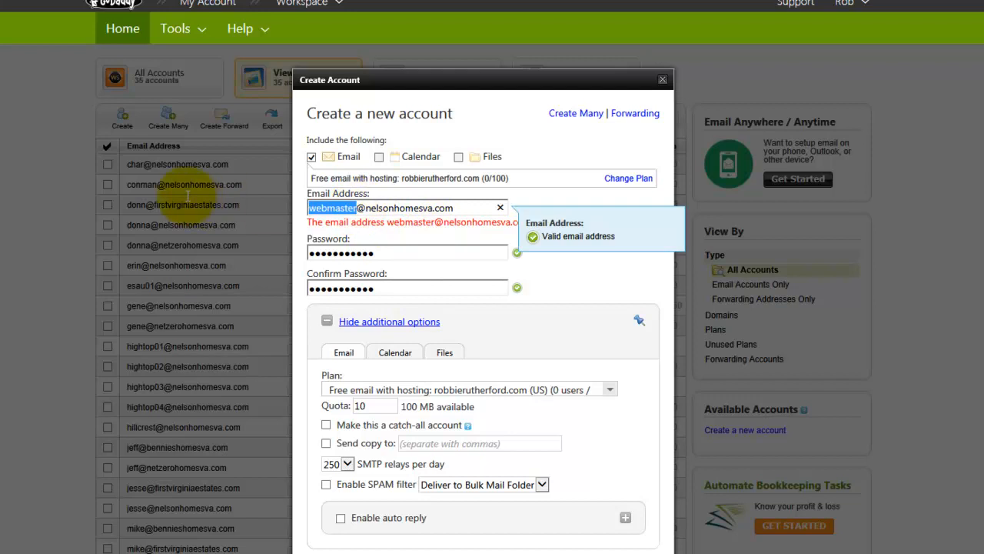
type("info")
key("BackSpace")
key("BackSpace")
key("BackSpace")
key("BackSpace")
type("charra")
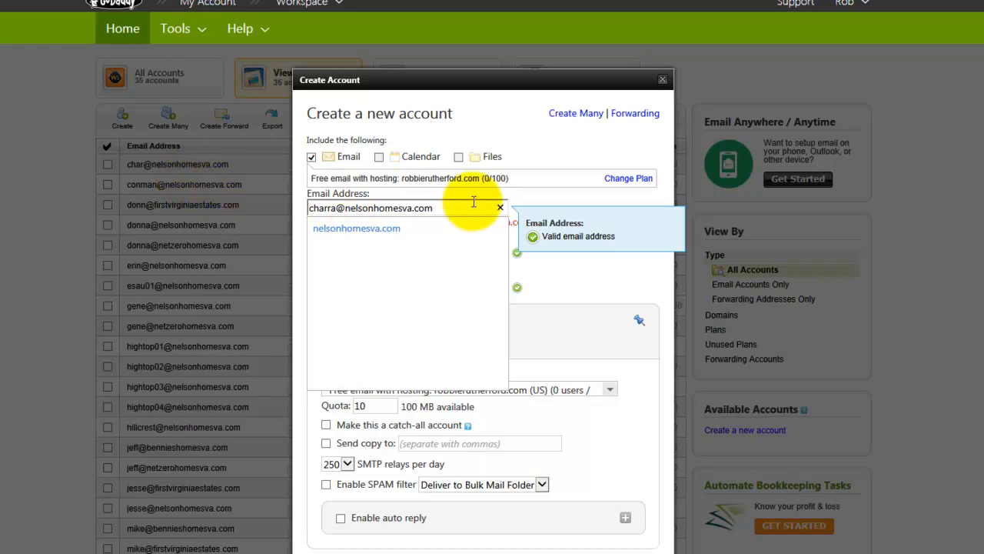
left_click(546, 206)
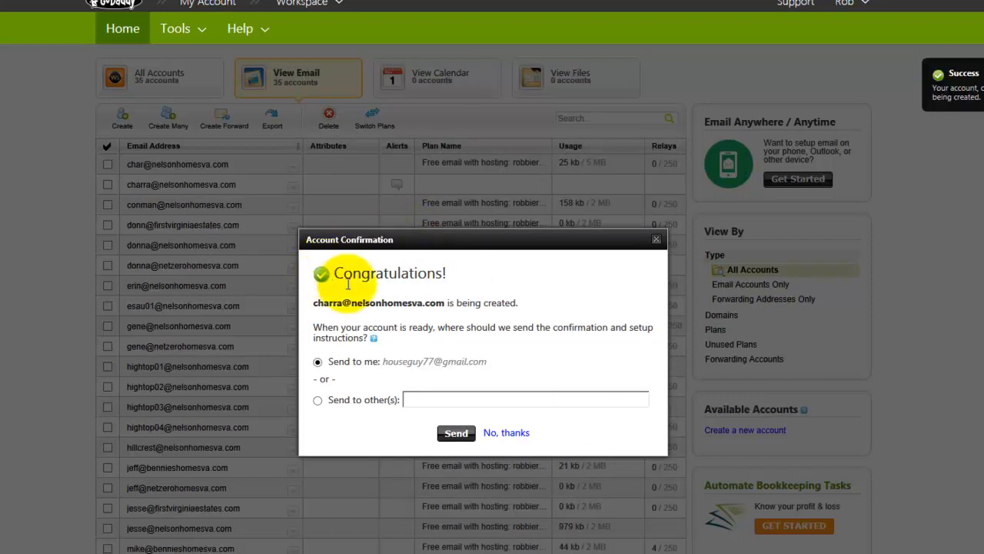
left_click(317, 400)
left_click(470, 400)
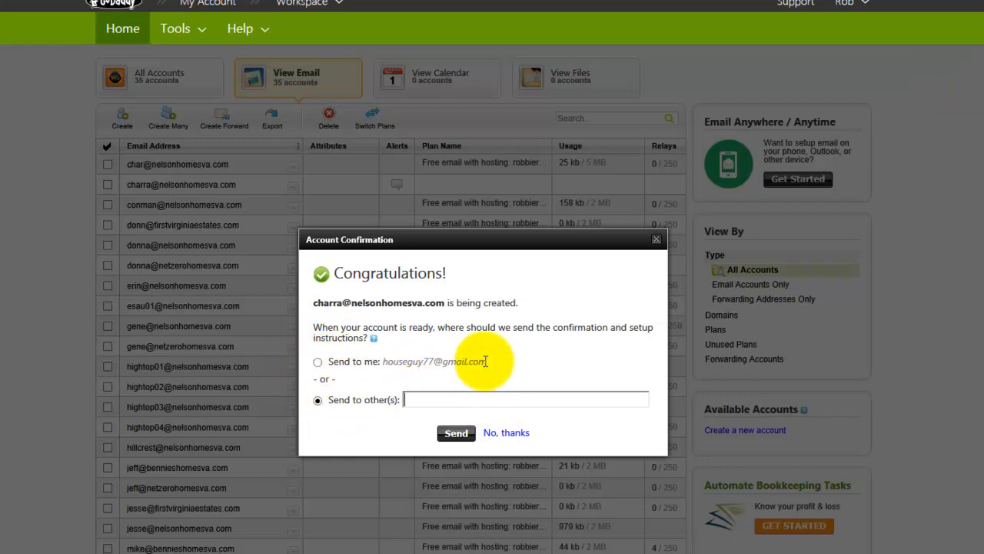
Dismiss the confirmation and launch webmail for the first account from its quick actions
left_click(506, 433)
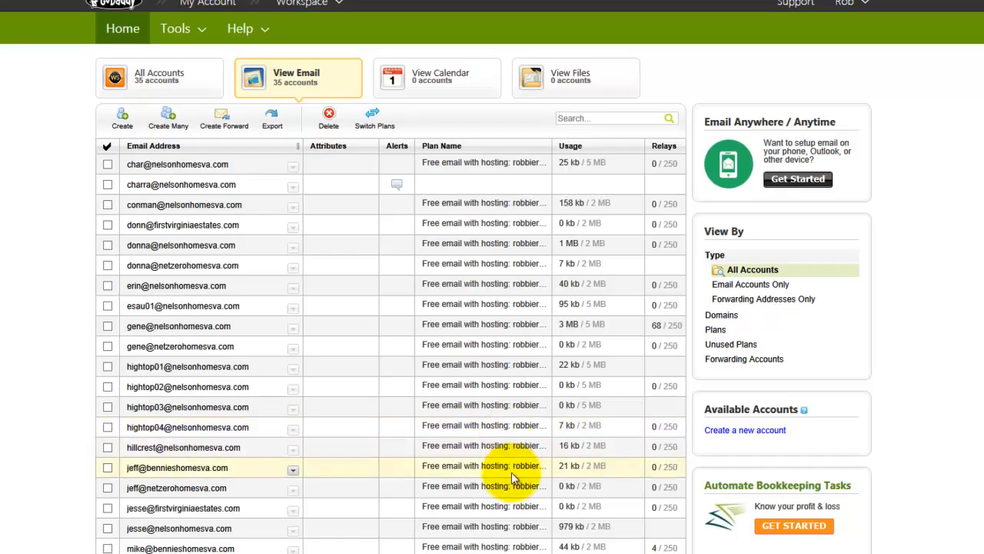
mouse_move(186, 178)
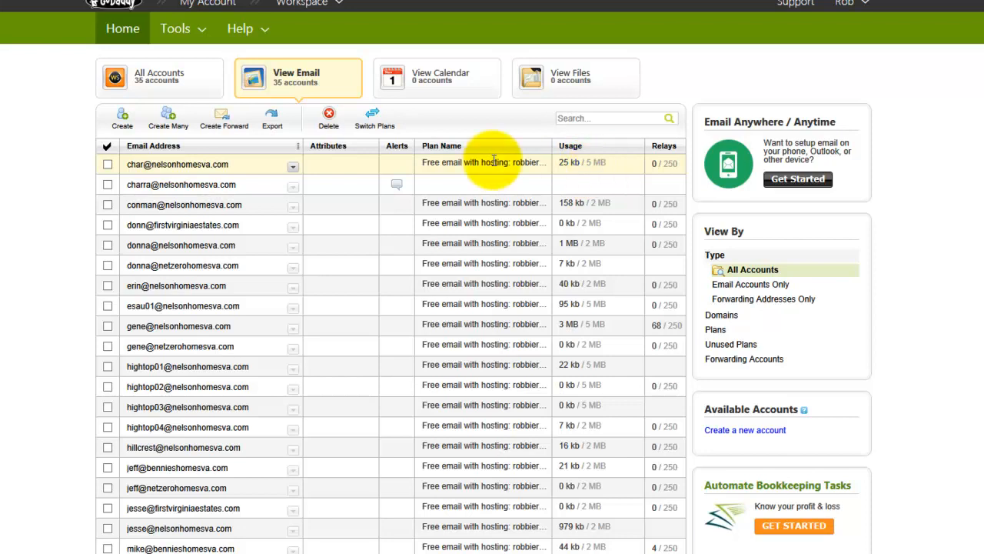
left_click(293, 166)
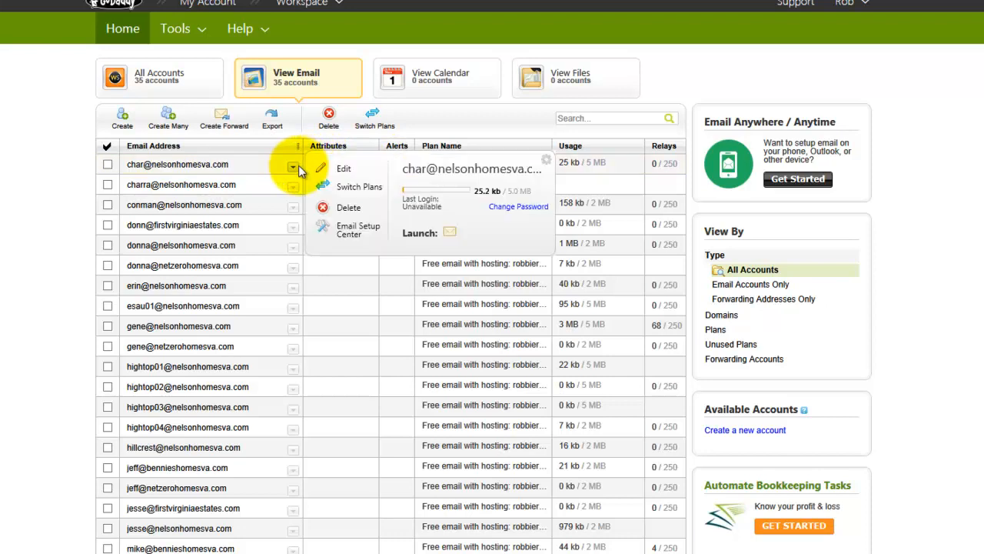
left_click(451, 235)
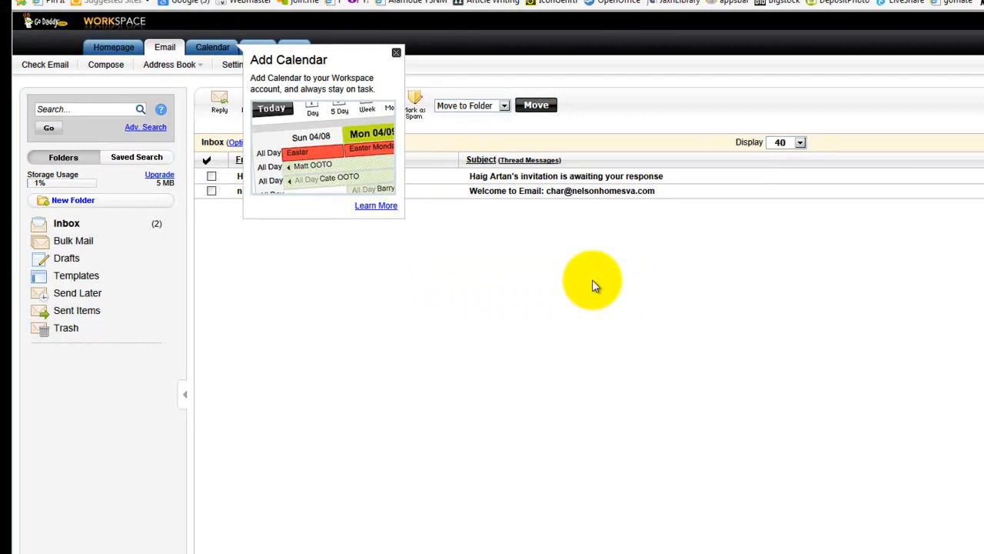
Close the Add Calendar promotion and bring up the Tools menu
left_click(396, 53)
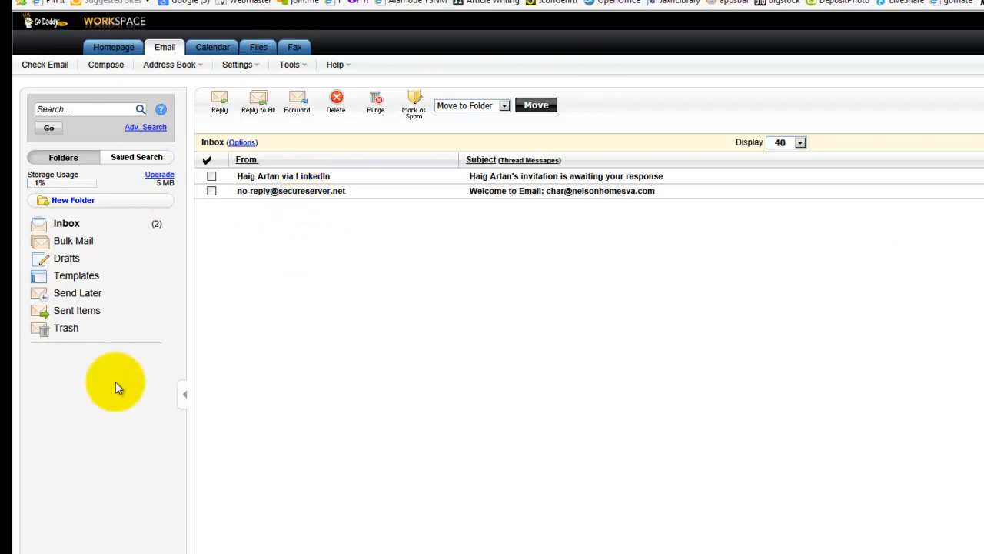
left_click(294, 67)
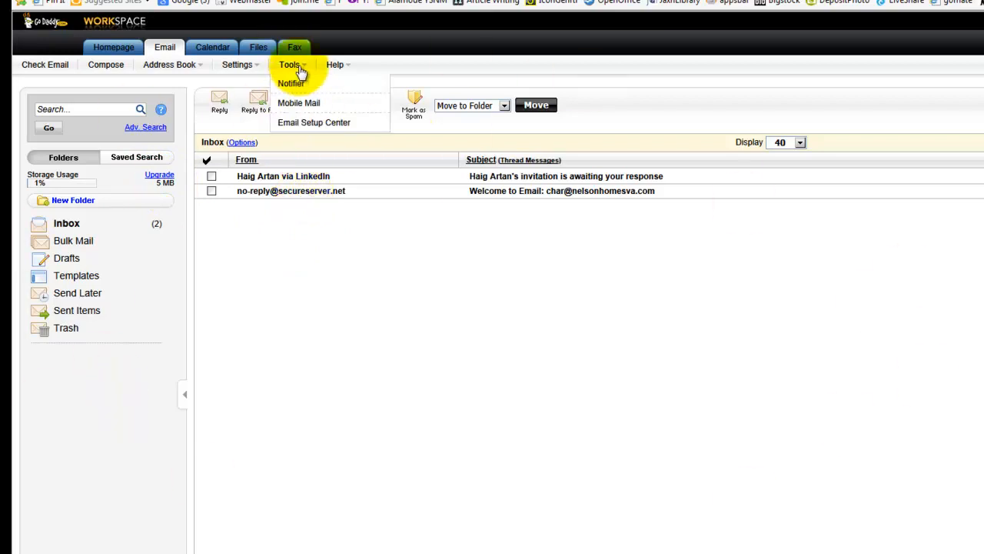
Choose Tools > Email Setup Center to view the POP3/SMTP server settings
left_click(303, 126)
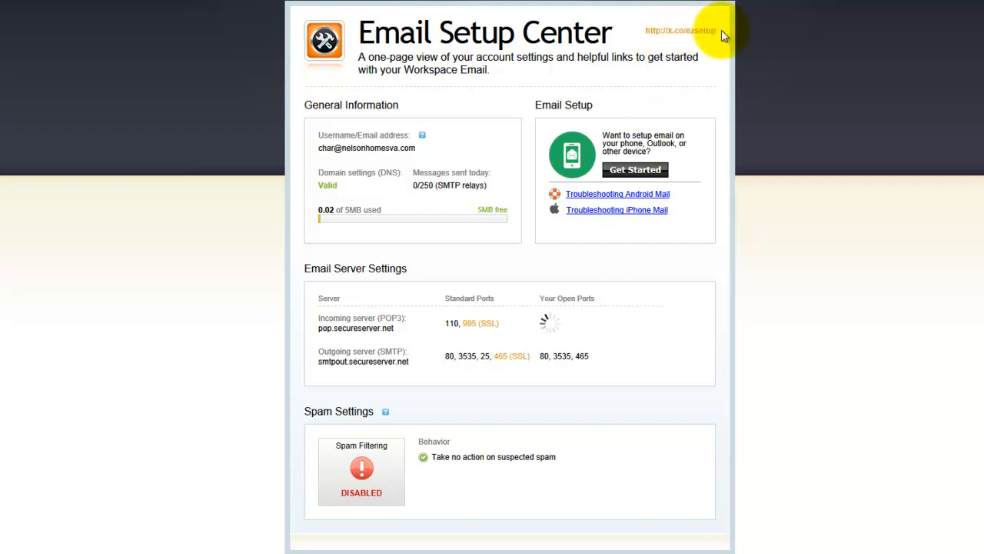
Check Outlook 2010 desktop client setup, see Easy Setup is already enabled, then cancel
left_click(637, 172)
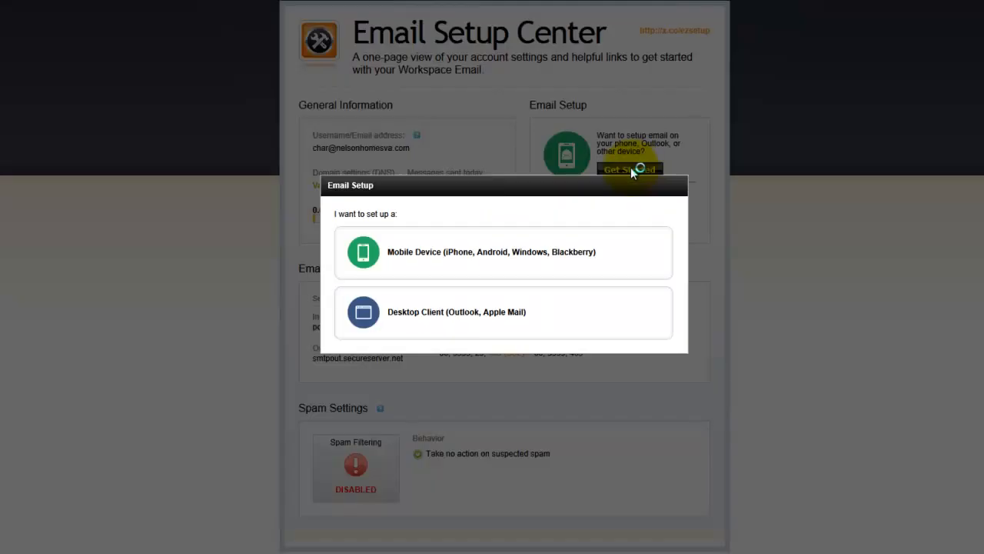
left_click(401, 310)
left_click(408, 281)
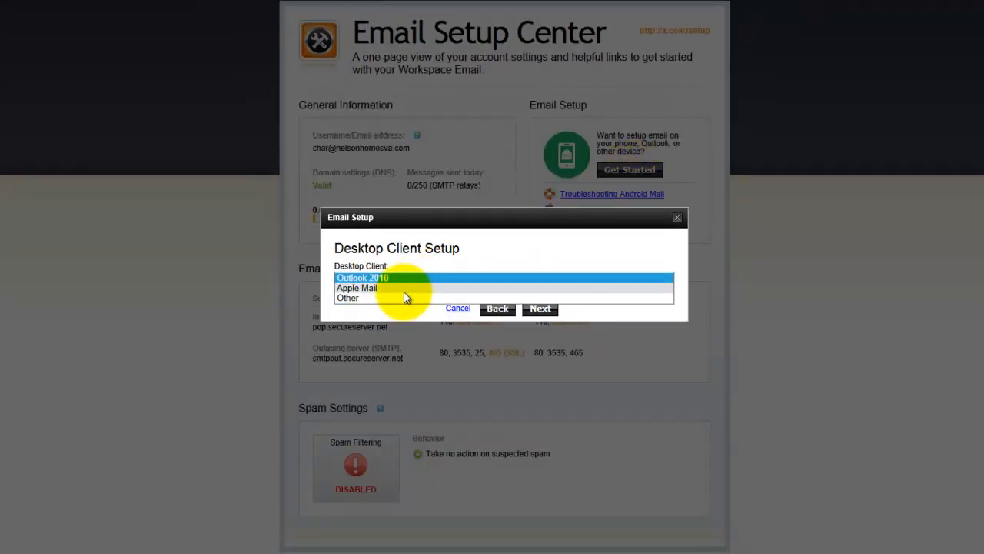
left_click(418, 280)
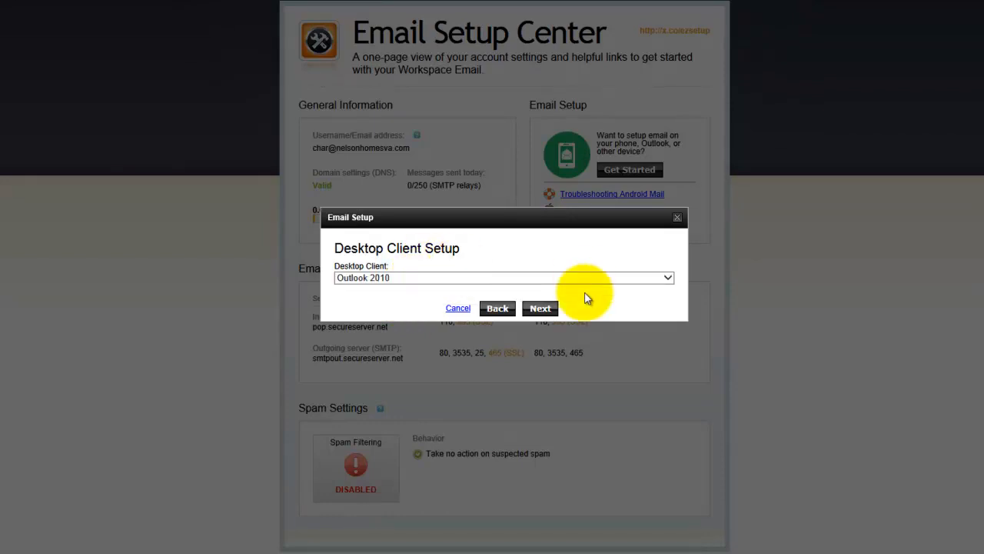
left_click(548, 313)
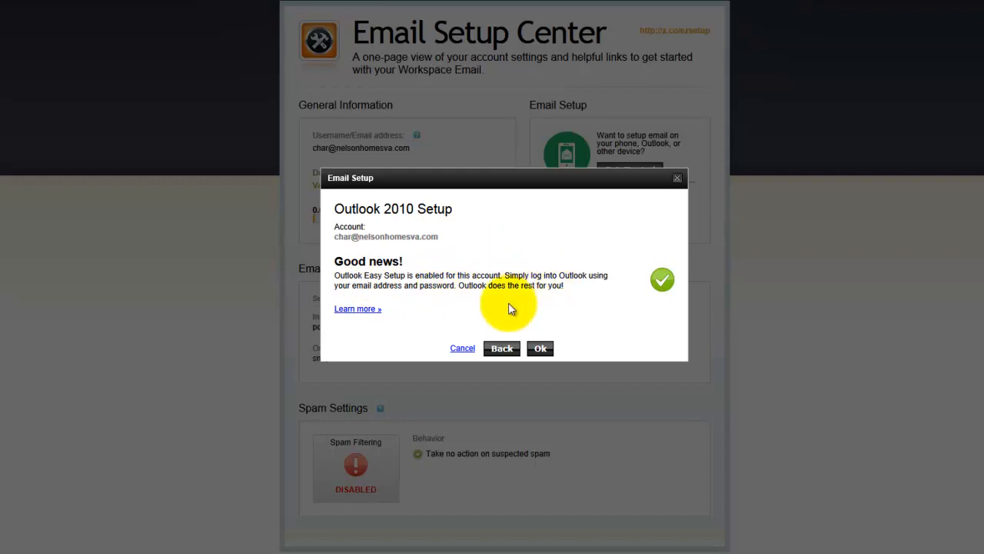
left_click(462, 350)
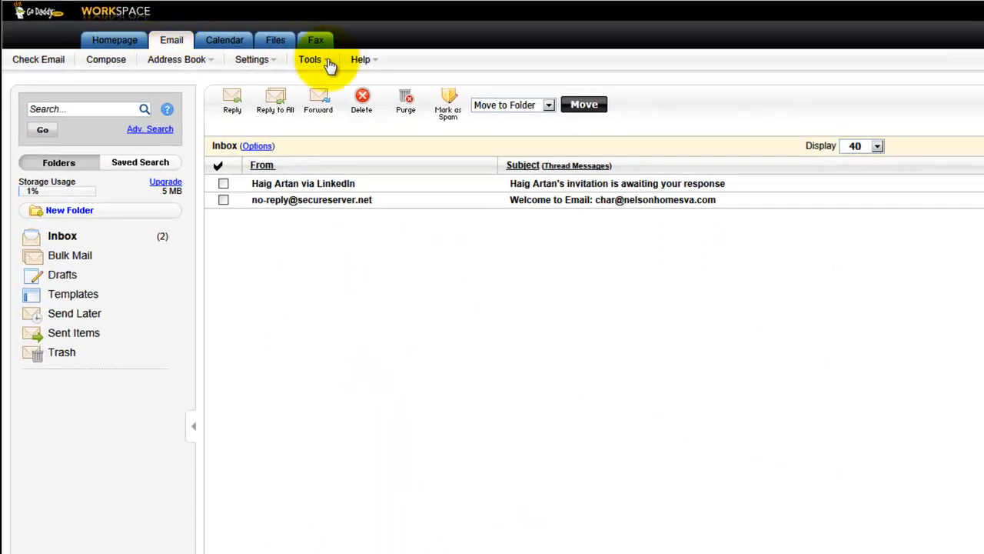
Open the webmail's Personal Settings page through the Tools and Settings menus
left_click(326, 64)
left_click(257, 65)
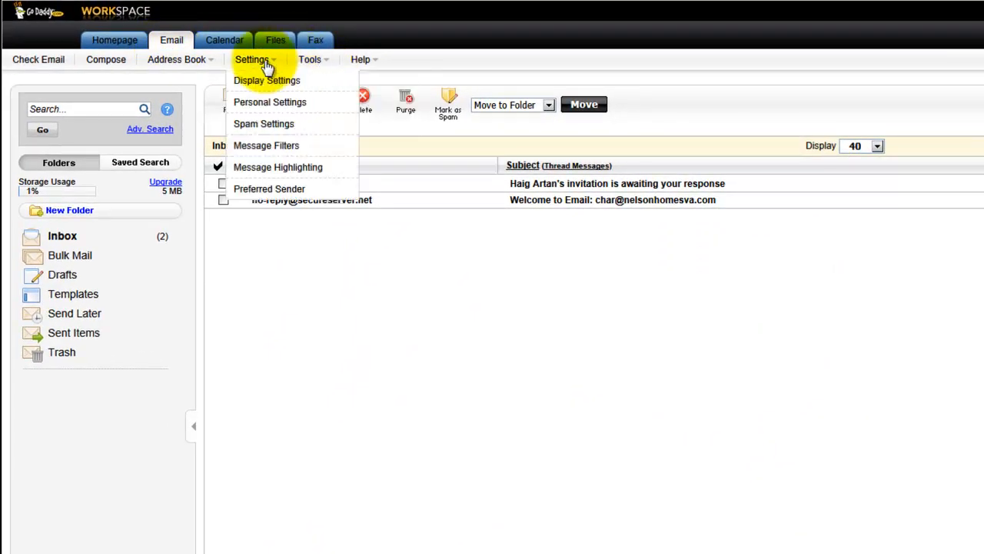
left_click(275, 107)
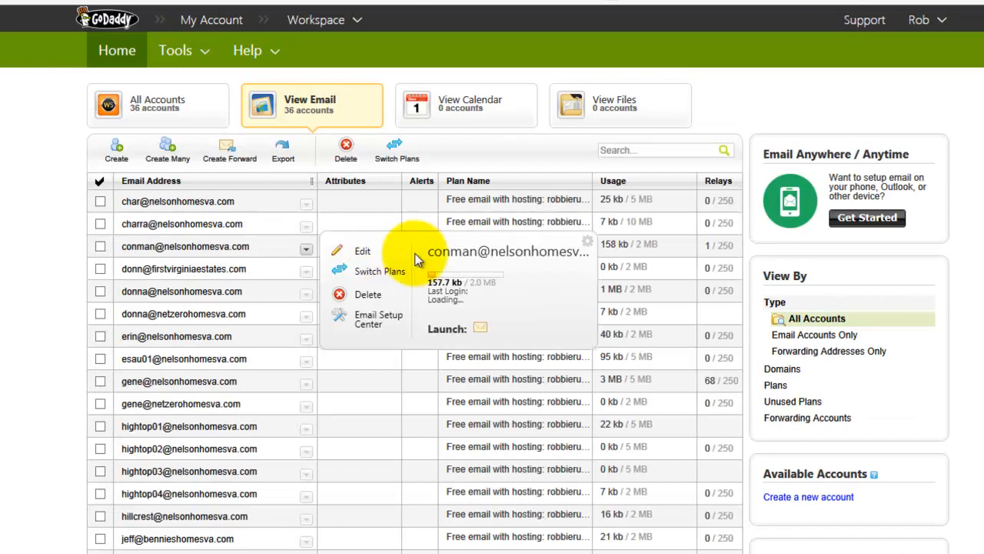
Delete the second mailbox in the list, confirm, and acknowledge it is marked for deletion
mouse_move(307, 230)
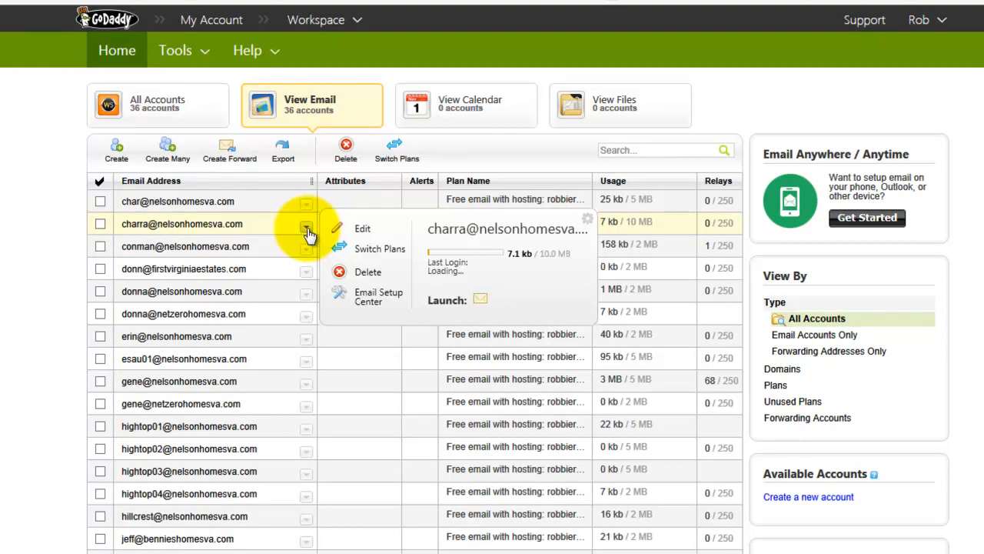
left_click(365, 275)
left_click(493, 454)
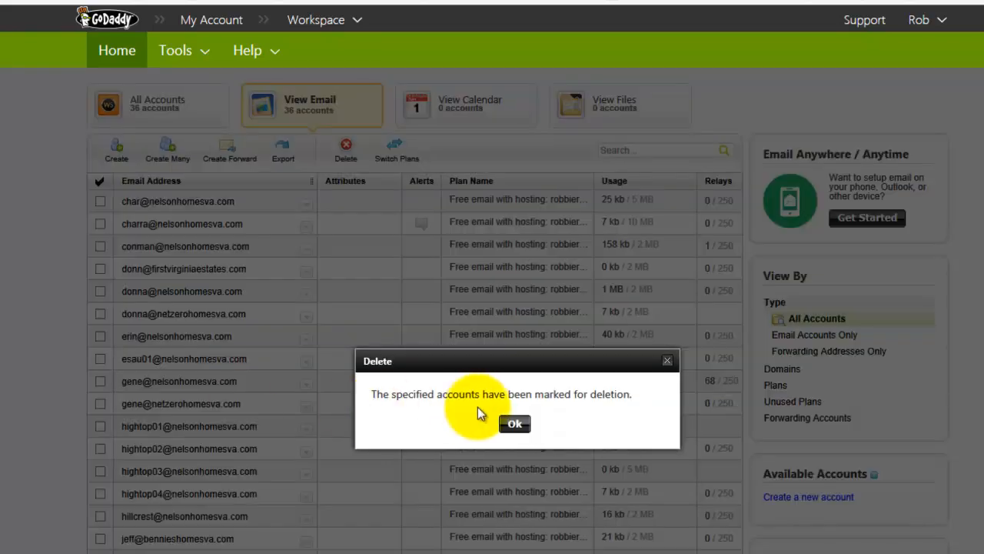
left_click(510, 423)
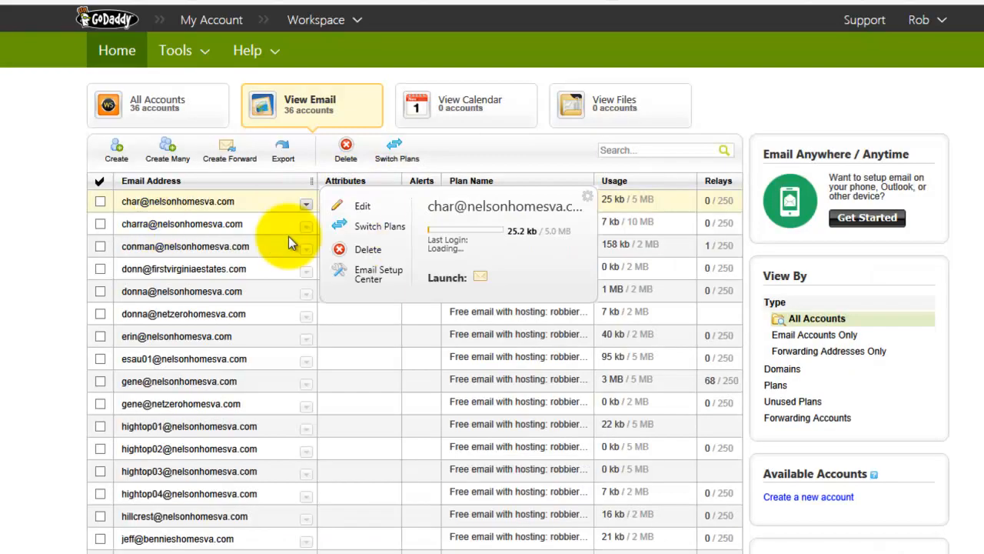
mouse_move(289, 240)
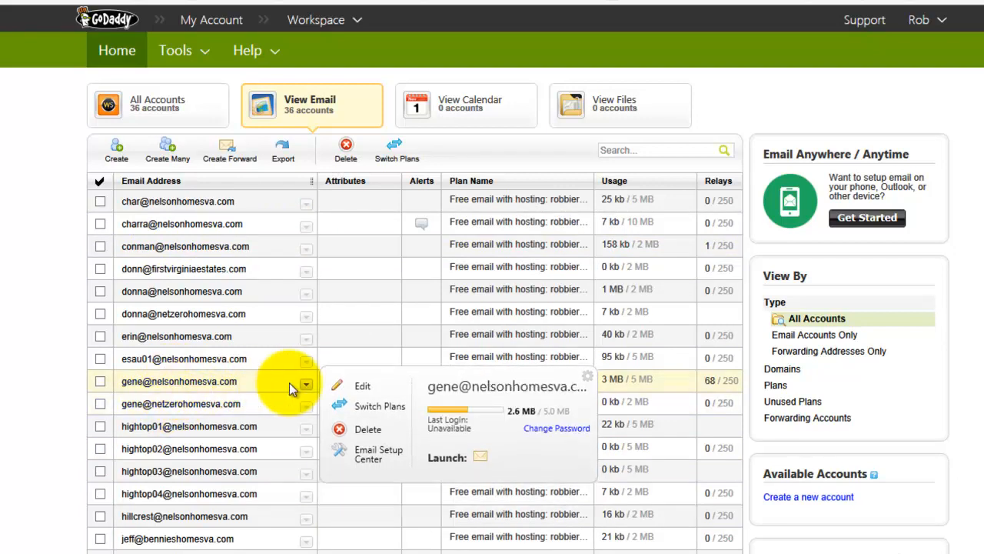
left_click(363, 386)
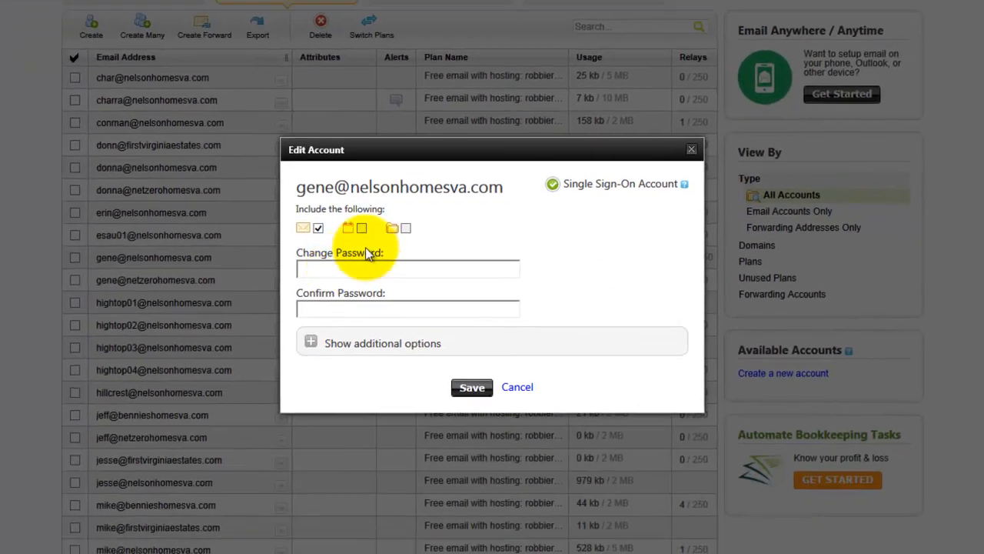
left_click(304, 308)
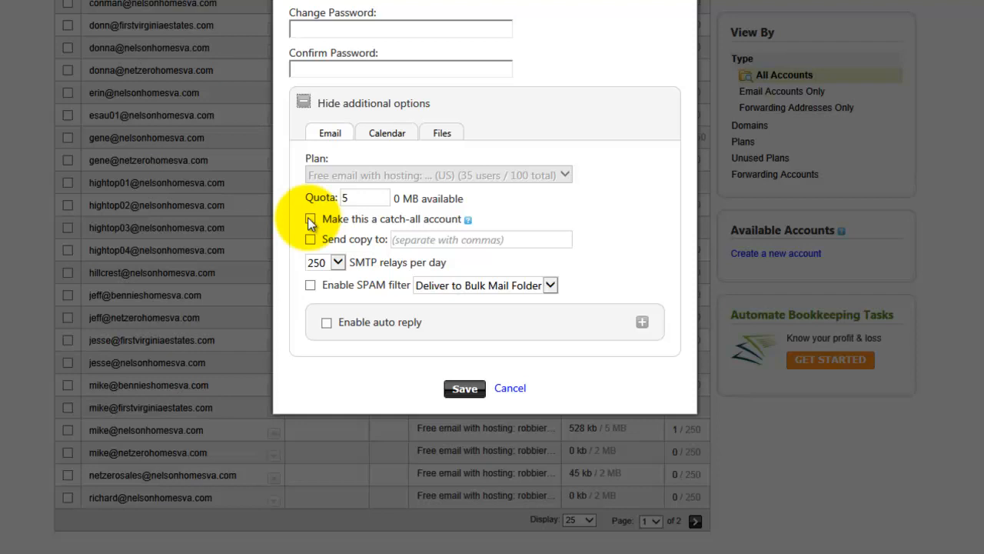
left_click(511, 389)
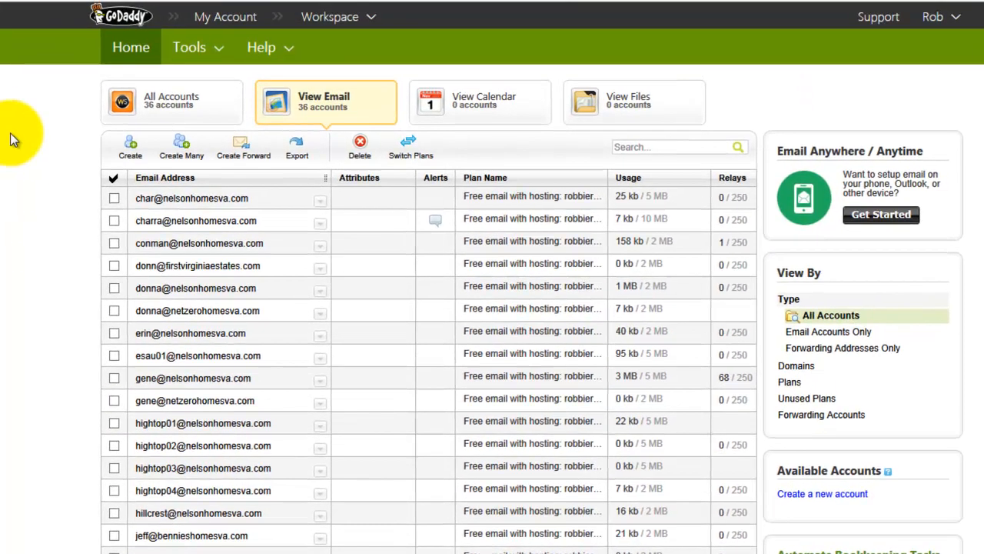
left_click(247, 146)
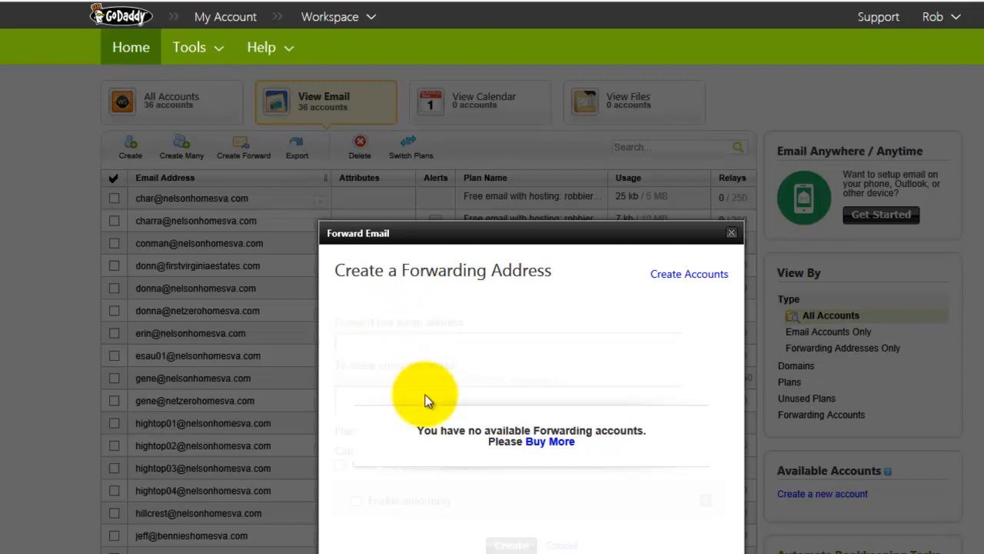
left_click(733, 234)
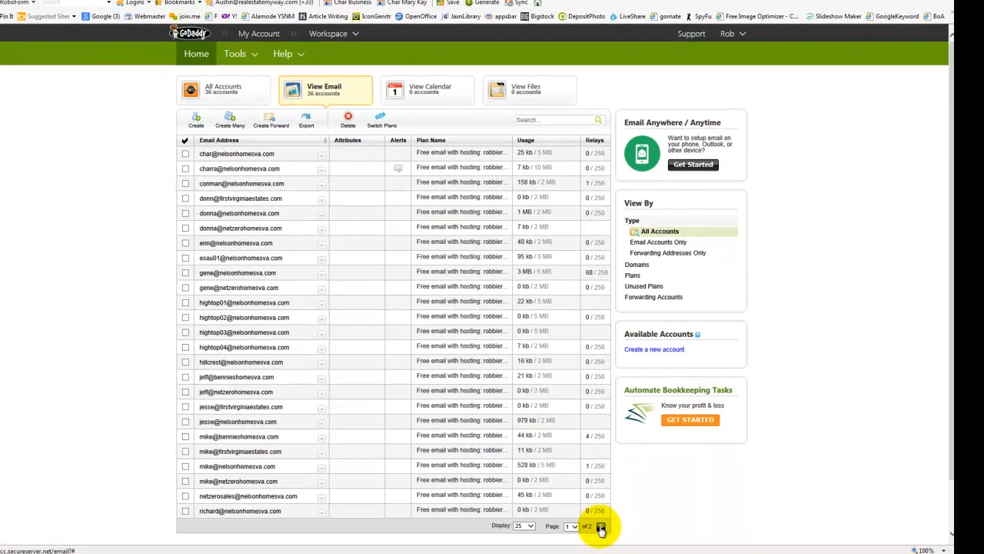
Change the account list's Display setting from 25 to 100 accounts per page
left_click(529, 527)
left_click(526, 545)
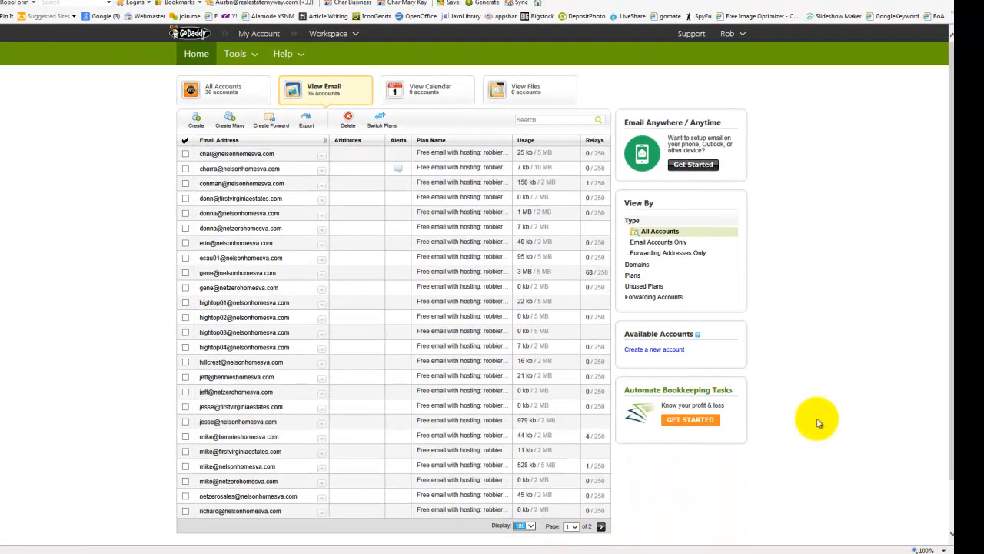
scroll(816, 227, "down", 2)
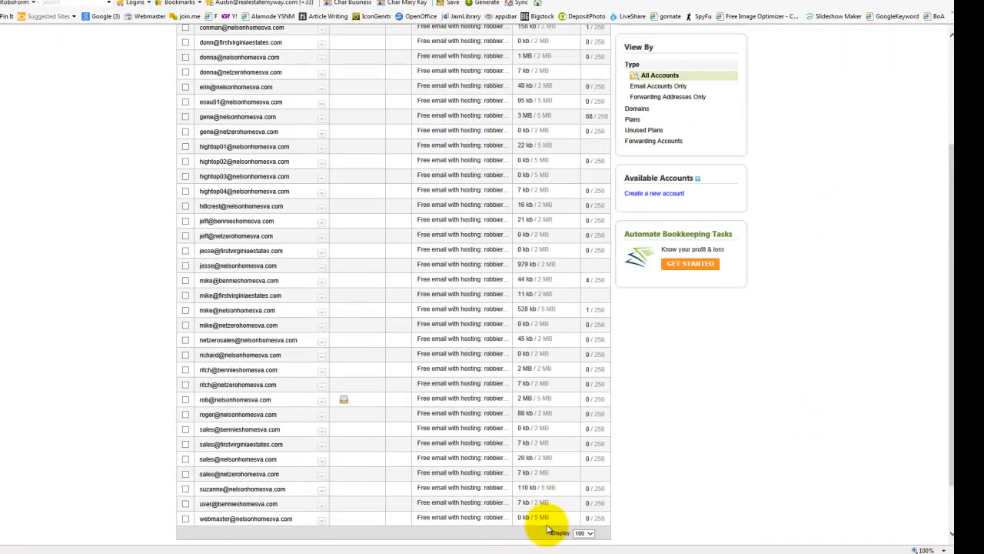
scroll(539, 231, "up", 1)
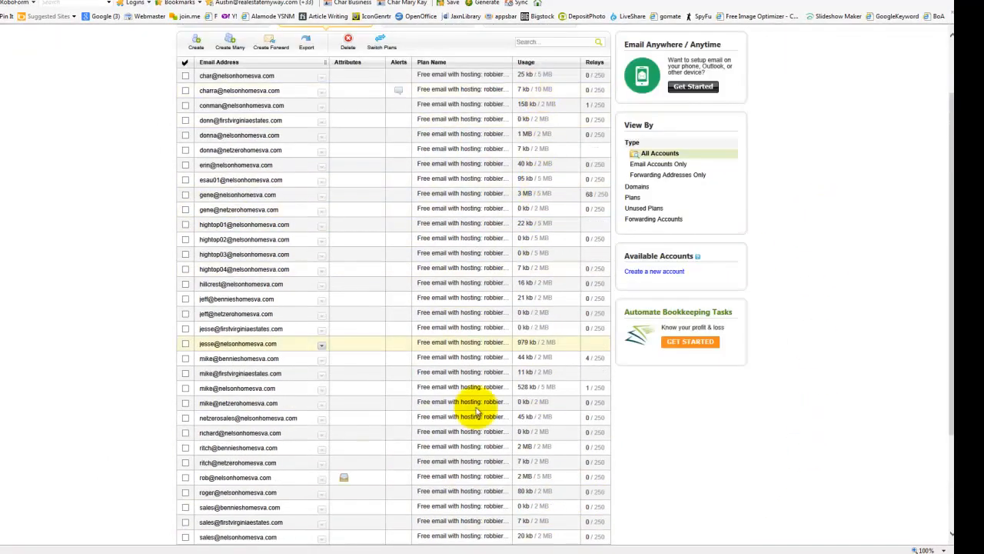
mouse_move(261, 110)
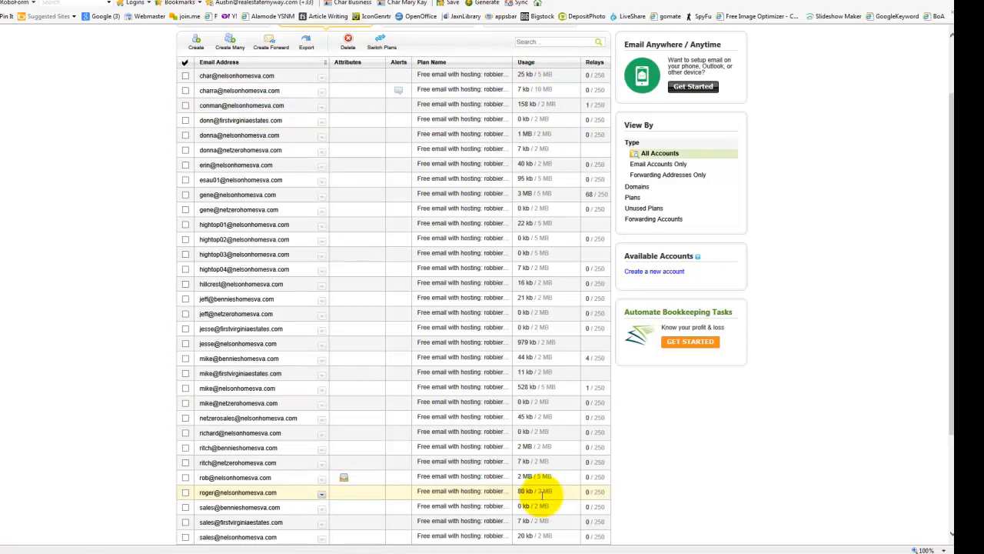
mouse_move(292, 213)
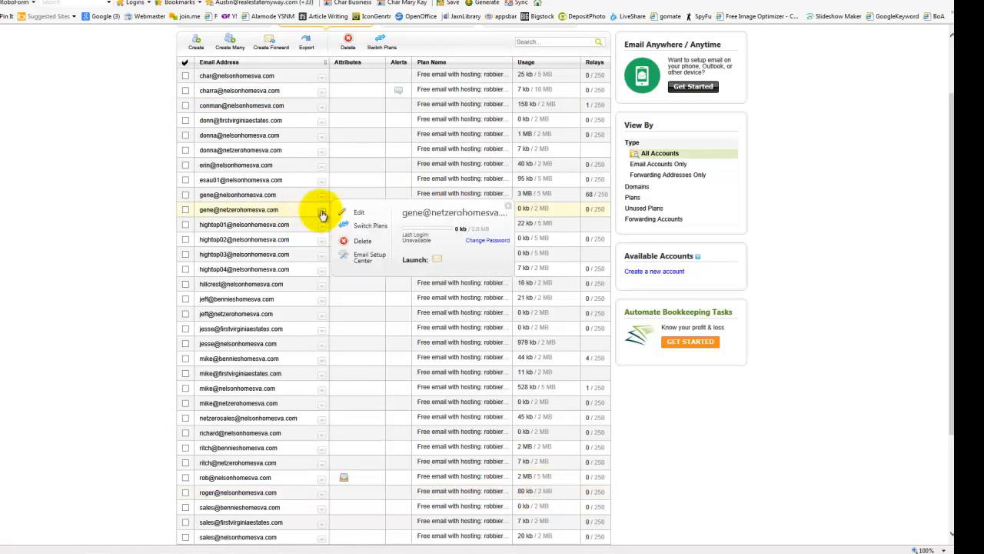